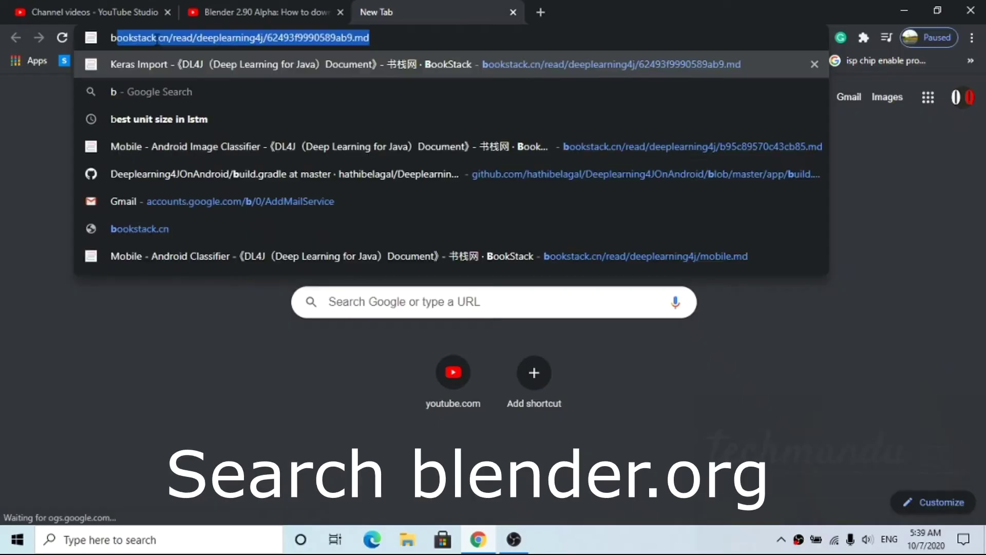
- Run a Google search for 'blender 2.90'
text(blender )
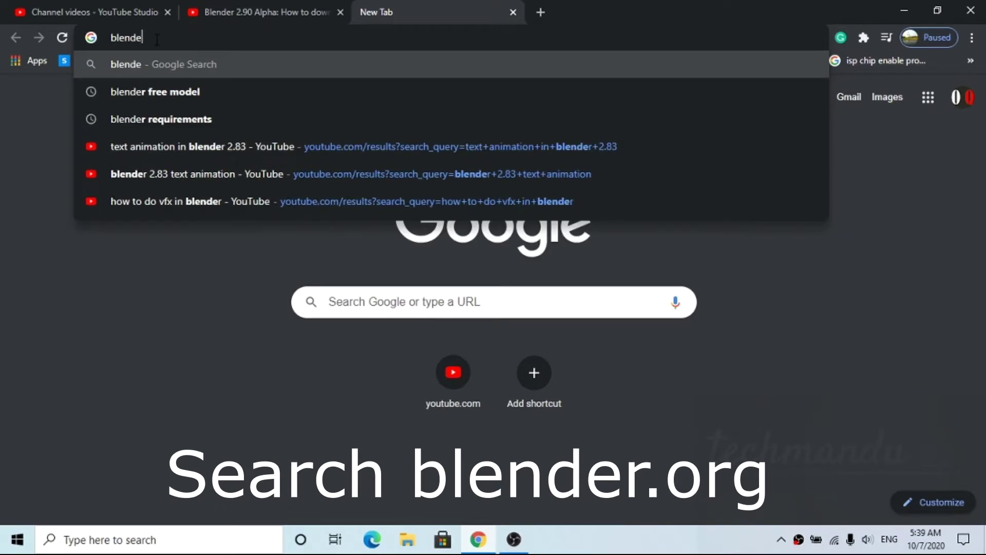
text(2.9)
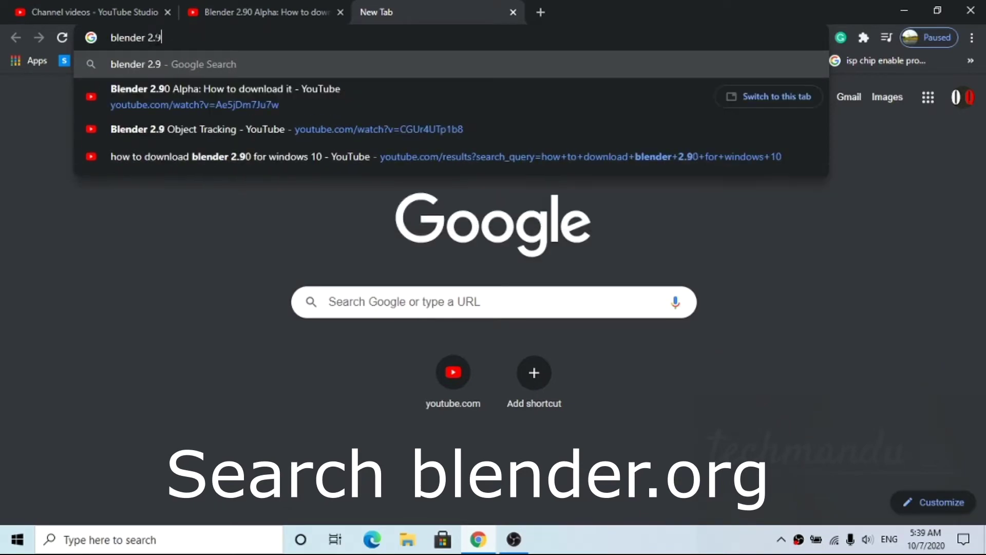
text(0)
key(Return)
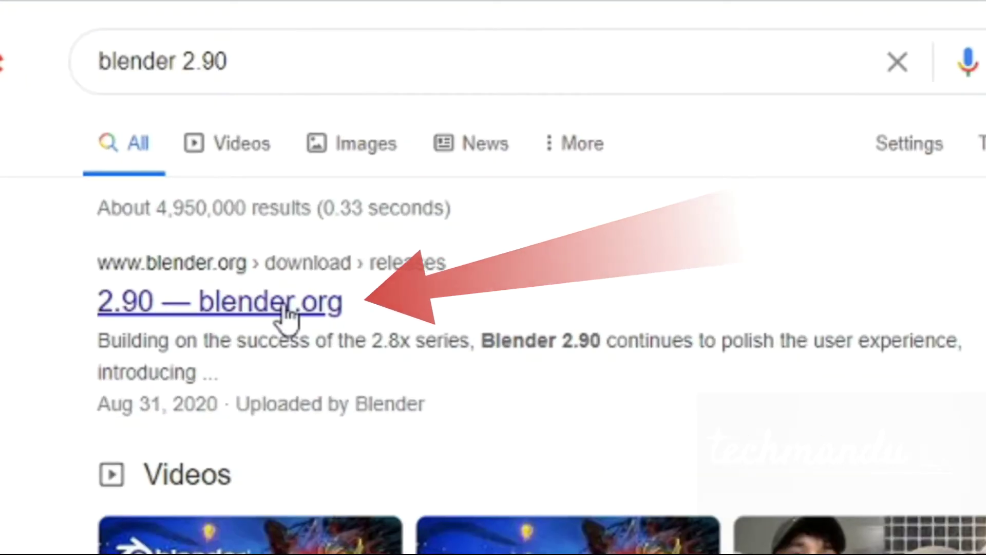
- Go from the blender.org 2.90 release page to the Blender 2.90.1 Windows installer download
click(224, 232)
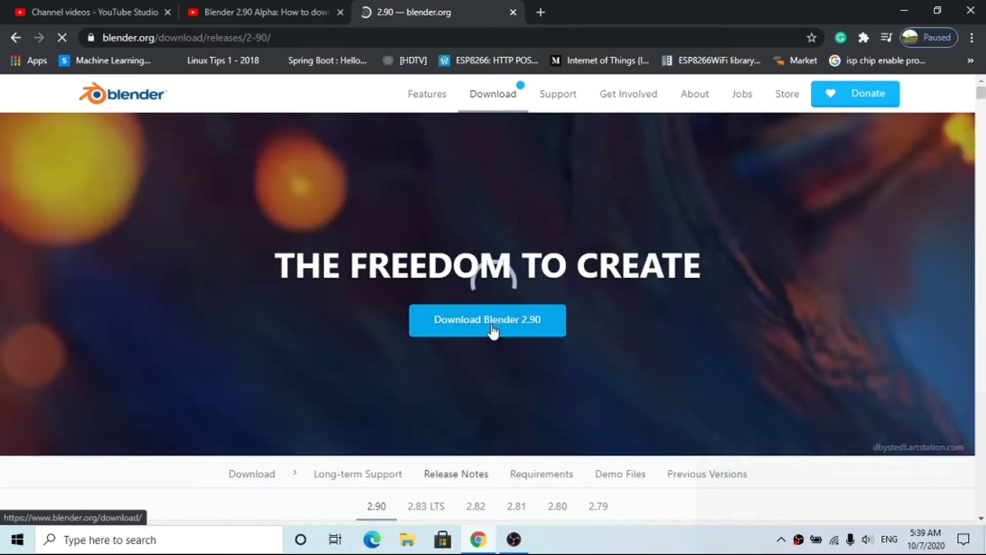
click(494, 332)
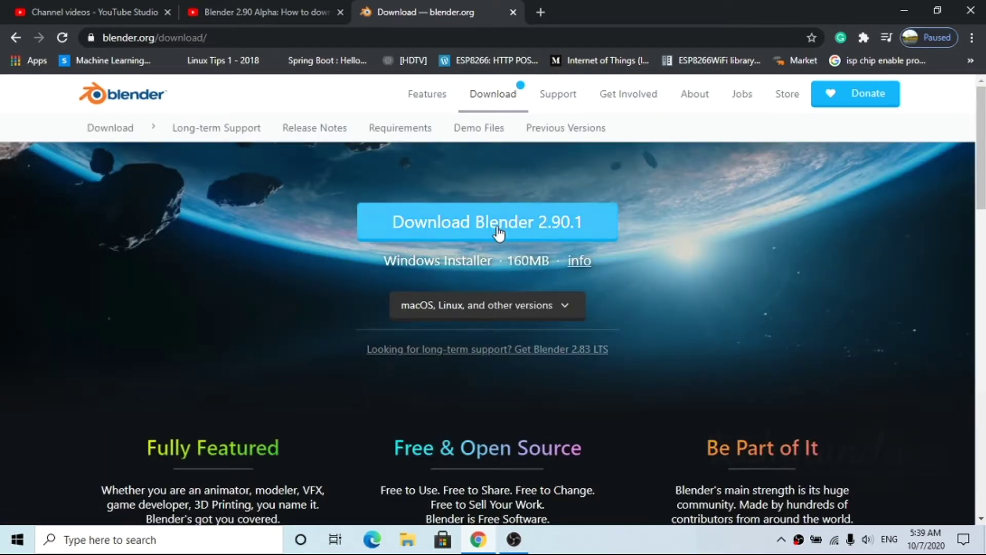
click(537, 231)
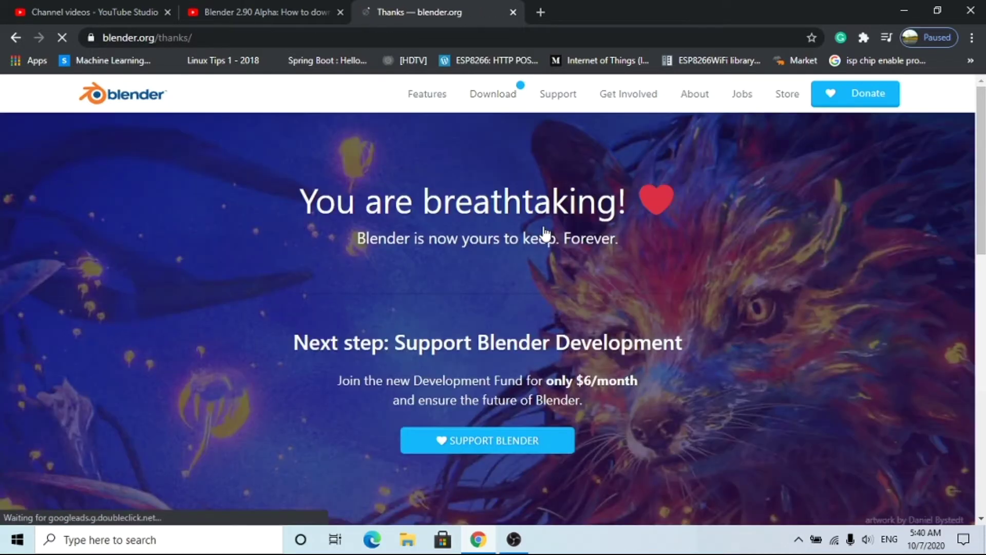
scroll(417, 346, down, 2)
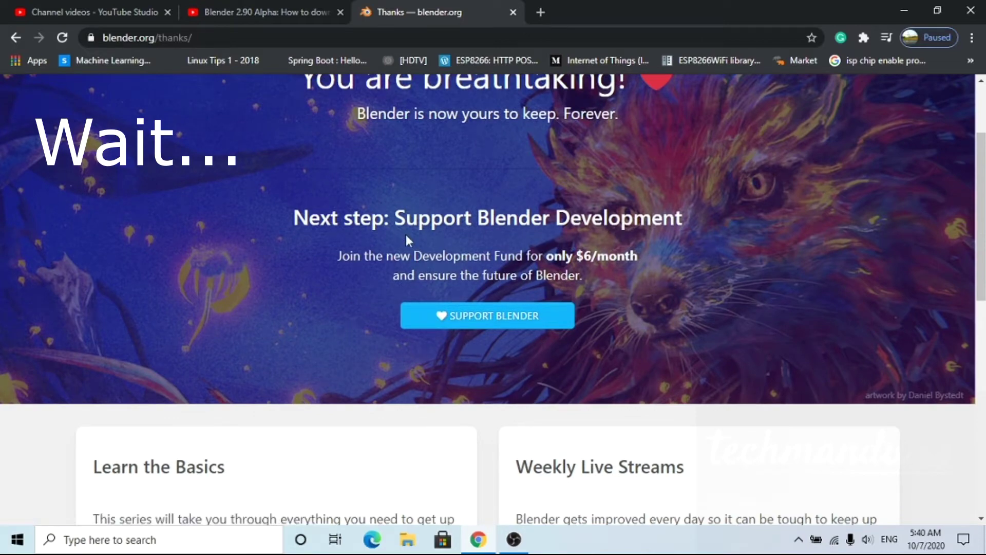
scroll(406, 236, down, 5)
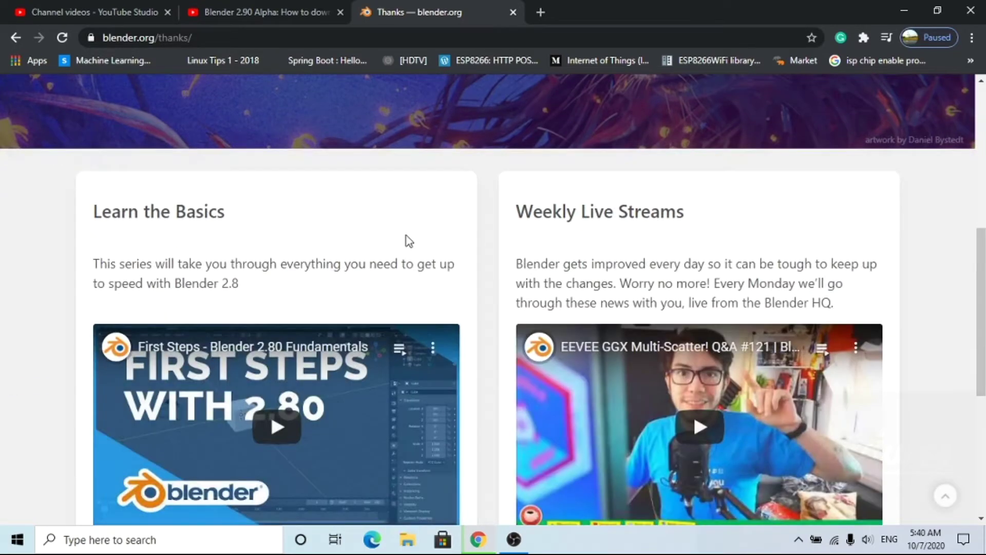
scroll(406, 235, down, 4)
scroll(405, 236, down, 2)
scroll(406, 236, up, 10)
scroll(406, 236, up, 3)
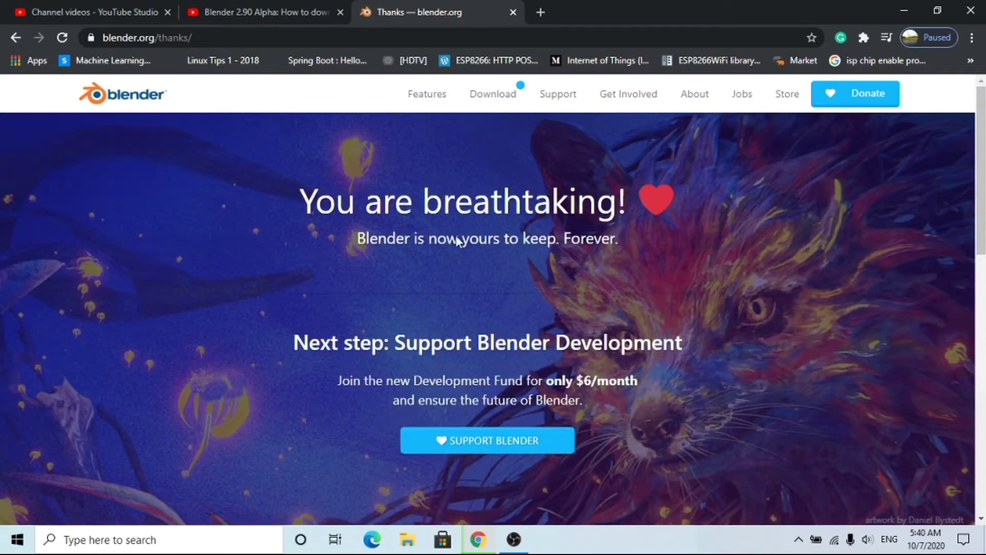
- Find blender-2.90.1-windows64.msi through Chrome's downloads list and launch it from its folder
click(504, 87)
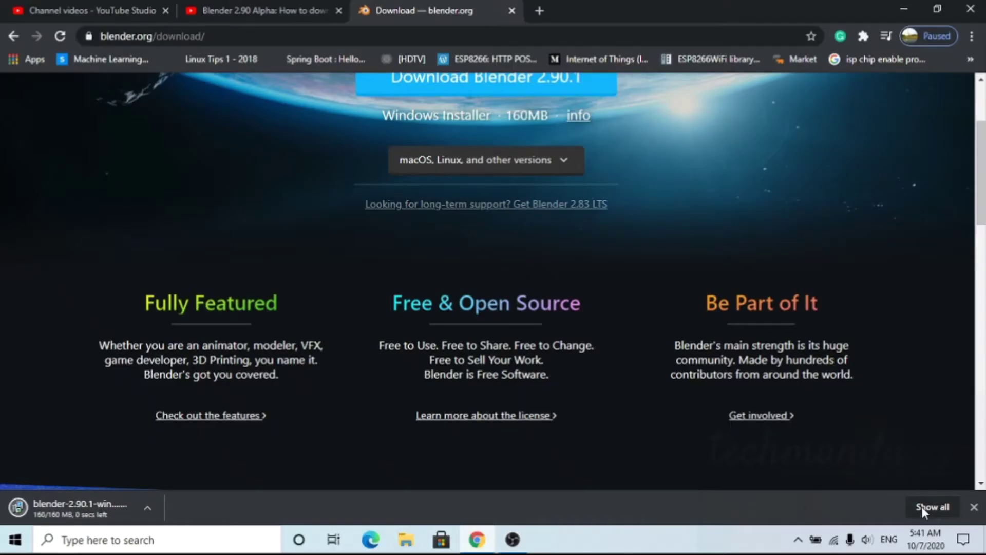
click(931, 507)
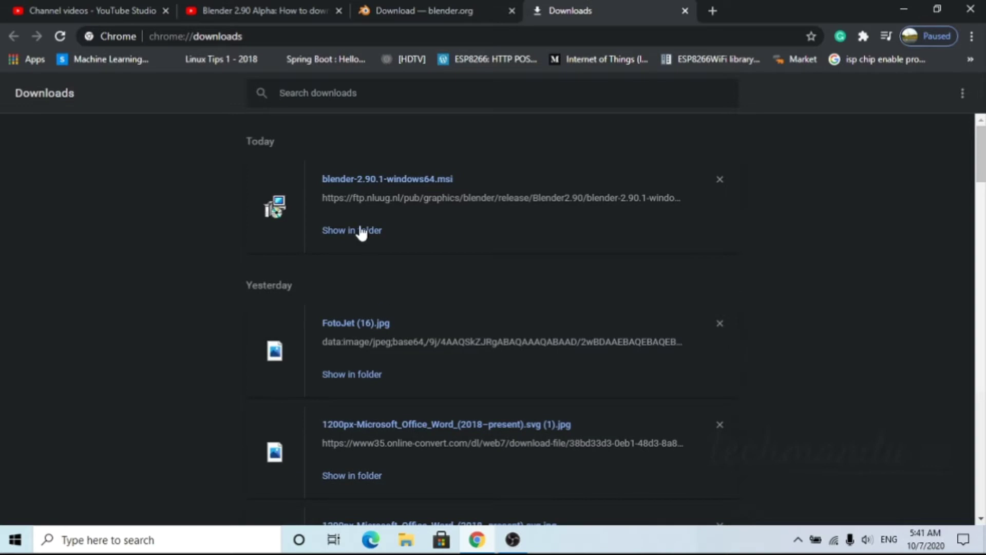
click(361, 229)
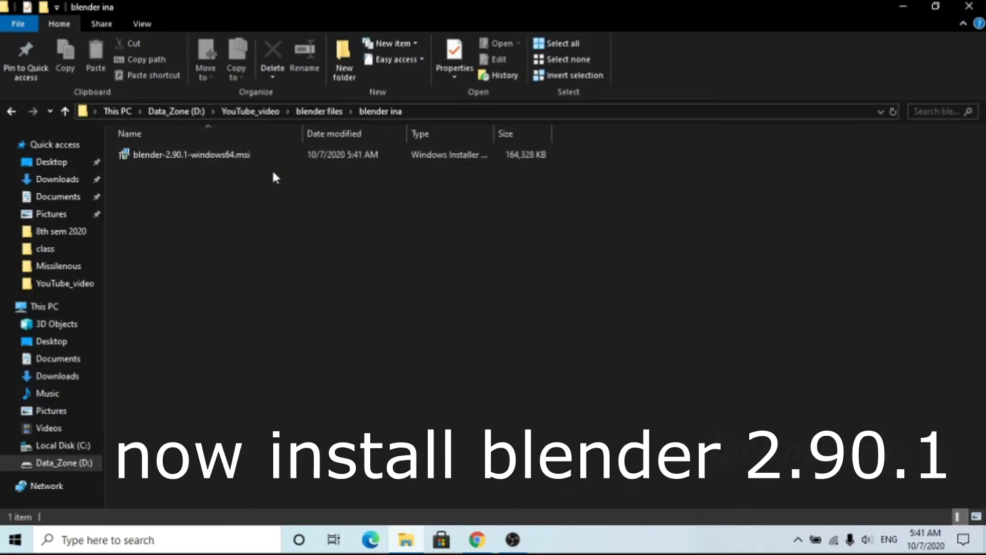
double_click(216, 157)
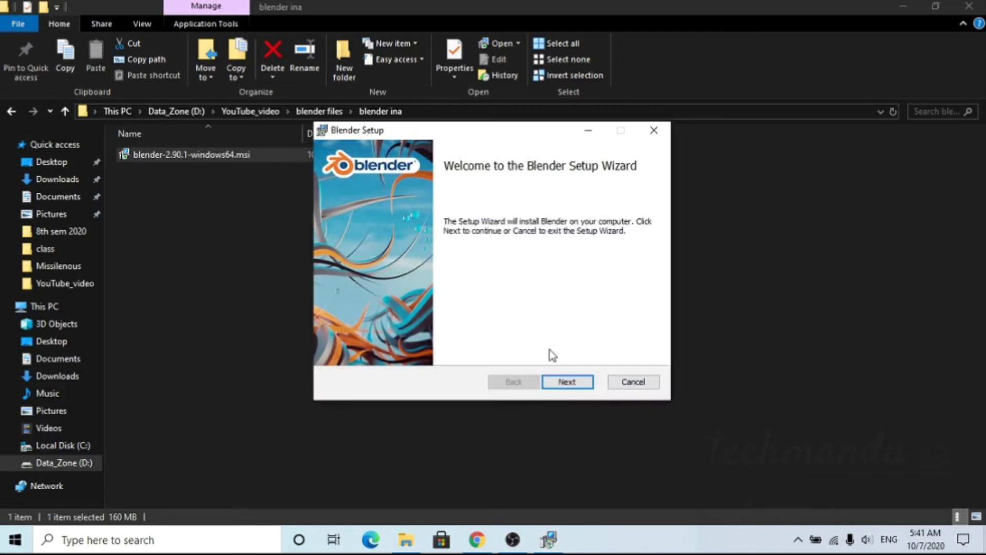
- Accept the Blender license terms and move on to changing the destination folder
click(567, 382)
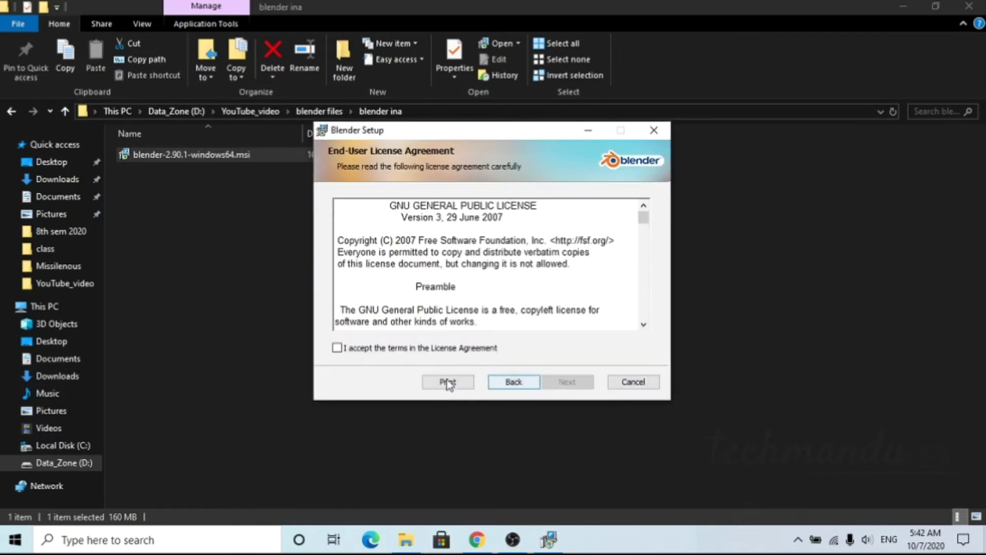
click(337, 348)
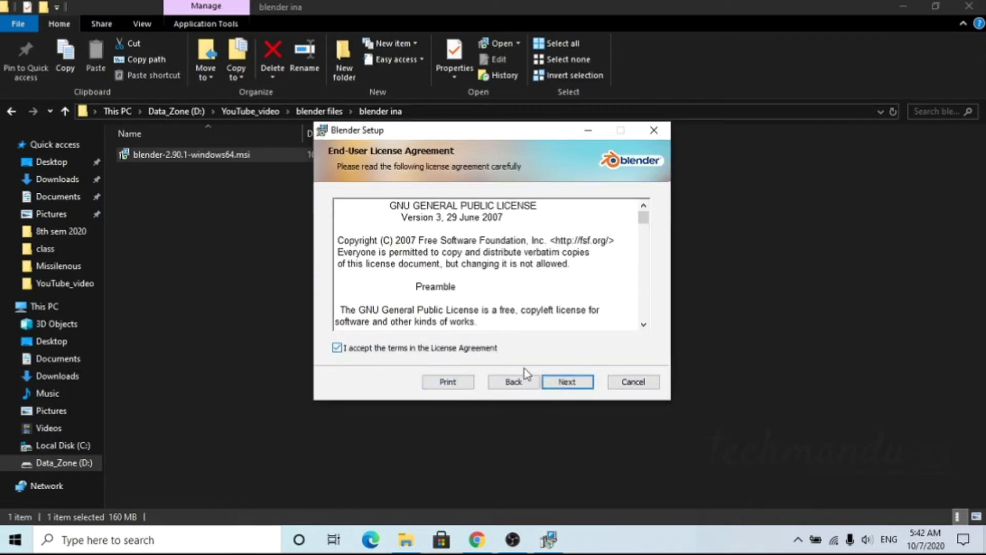
click(575, 386)
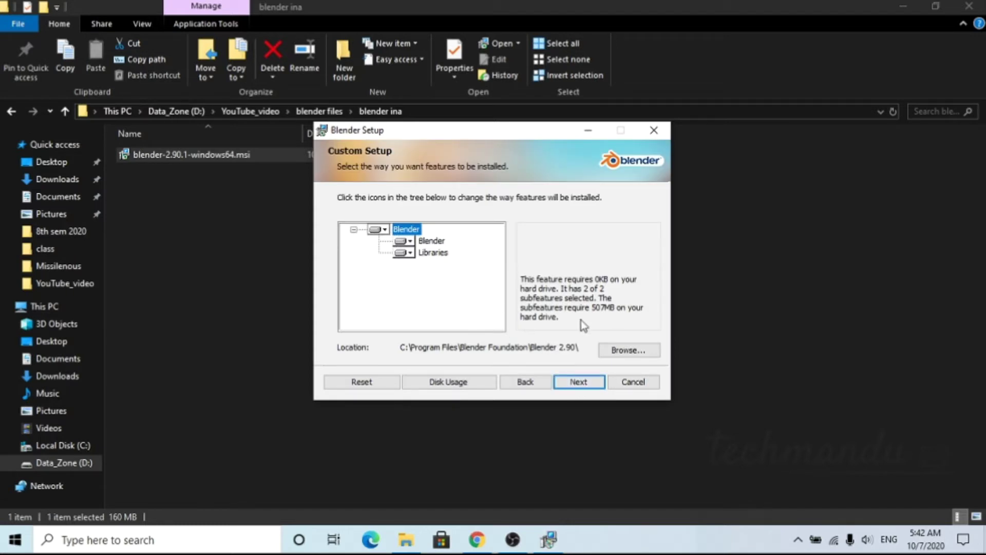
click(628, 350)
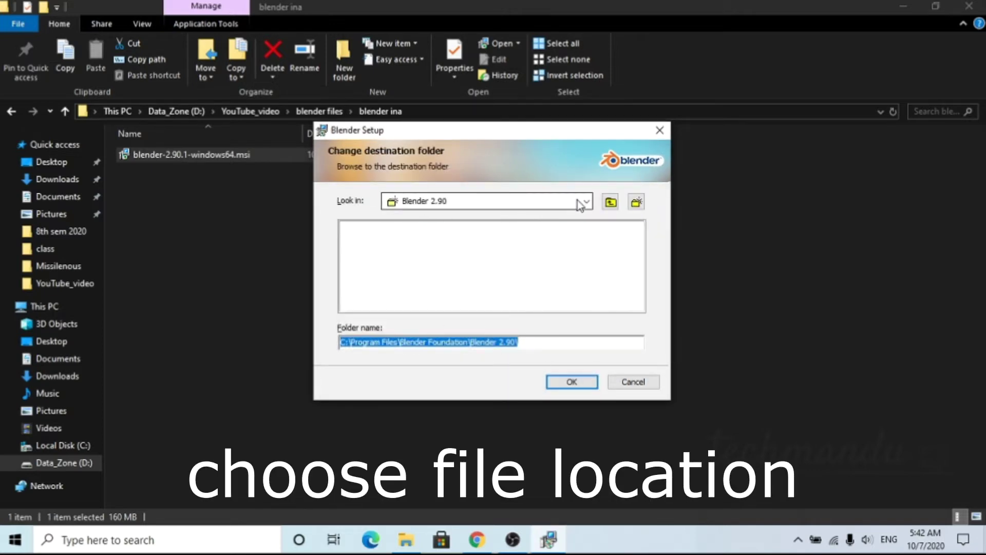
- Browse to and choose D:\YouTube_video\blender files\blender ina\ as the install folder
click(586, 202)
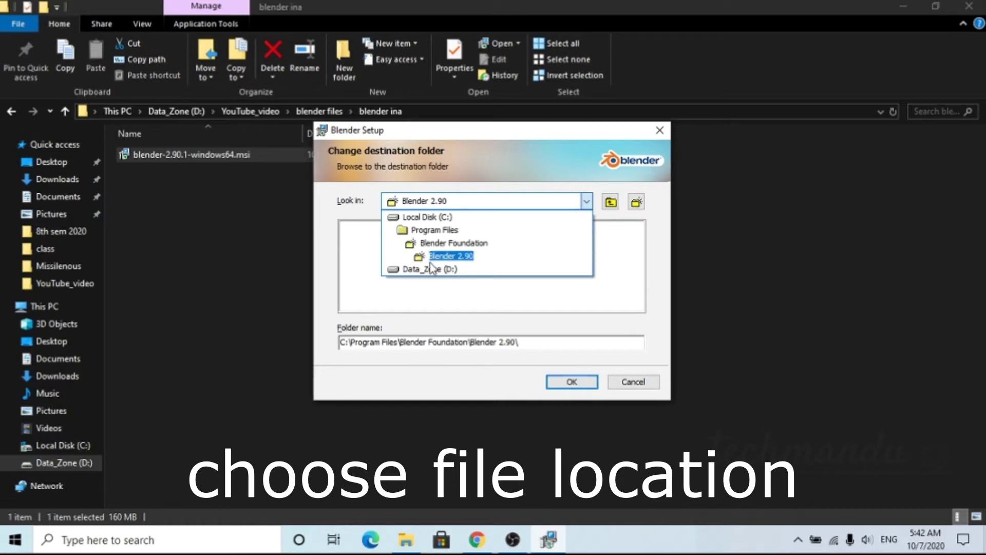
click(410, 269)
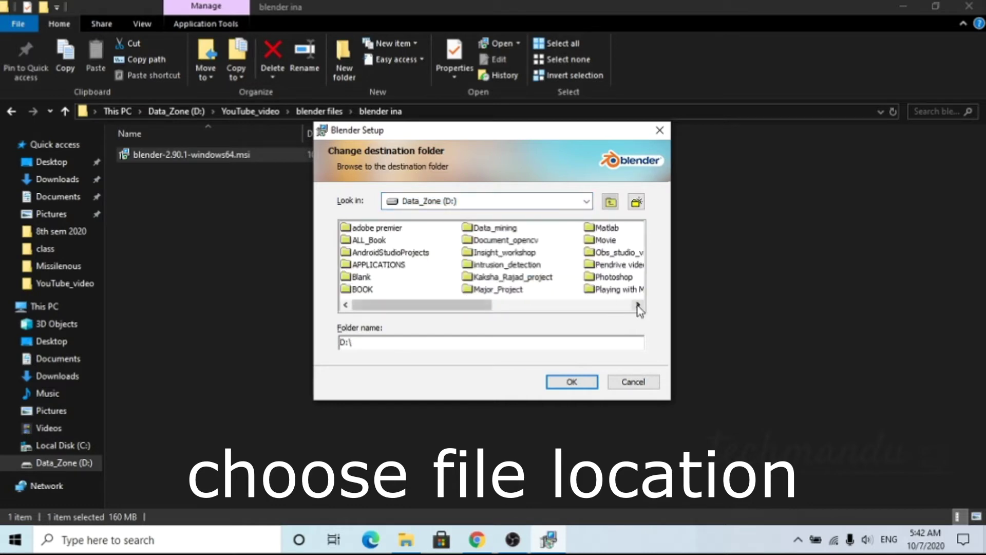
drag(476, 308, 617, 321)
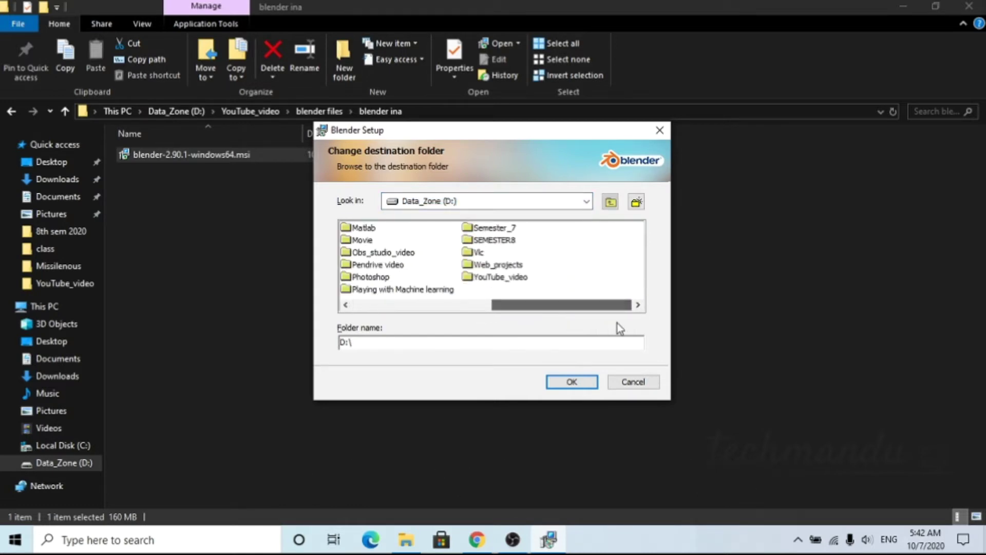
double_click(517, 287)
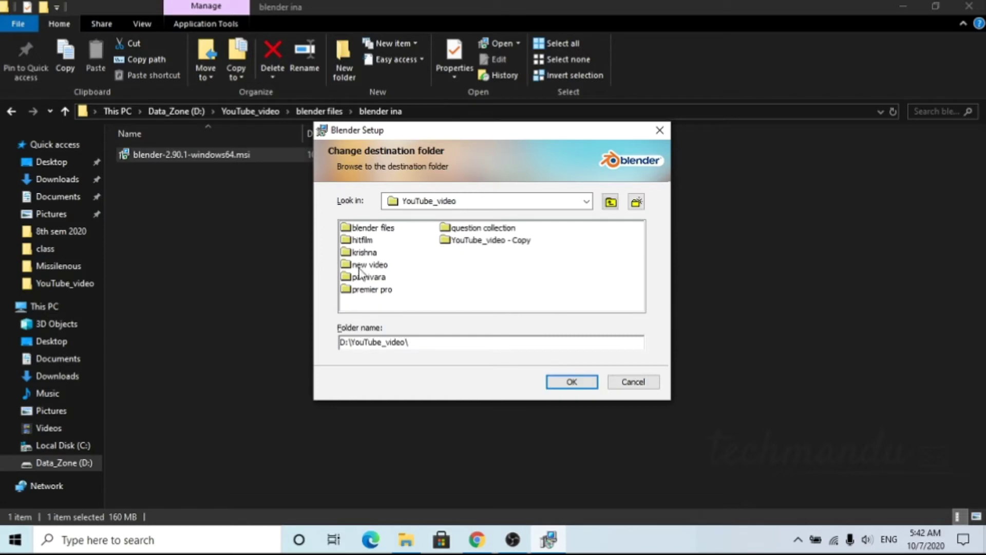
double_click(372, 229)
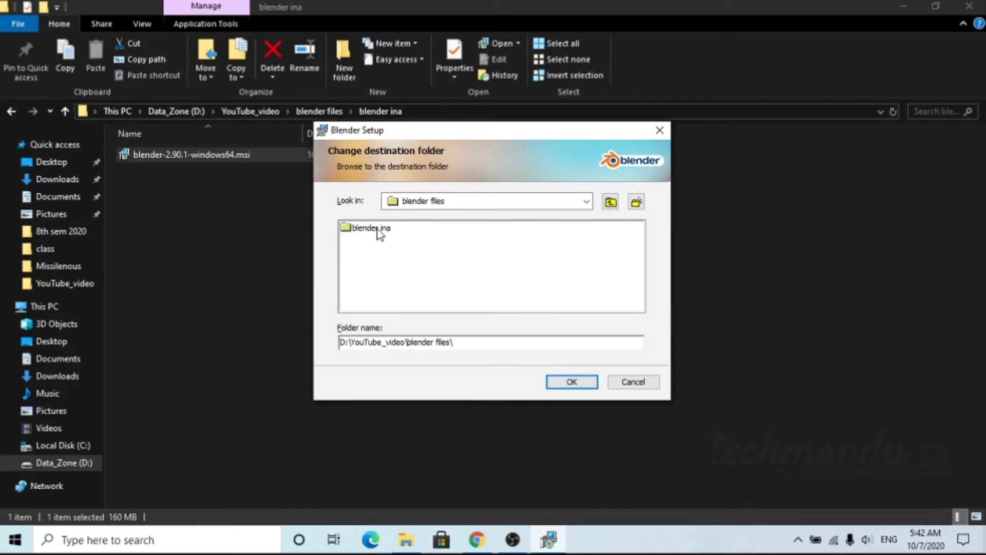
double_click(377, 229)
click(577, 385)
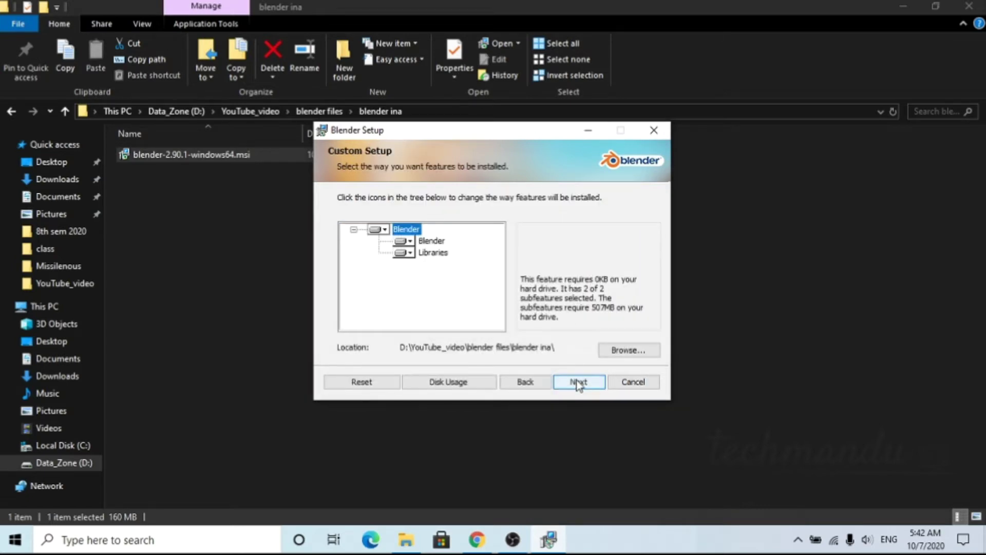
- Install Blender, close the finished wizard, and launch the installed Blender 2.90.1
click(578, 384)
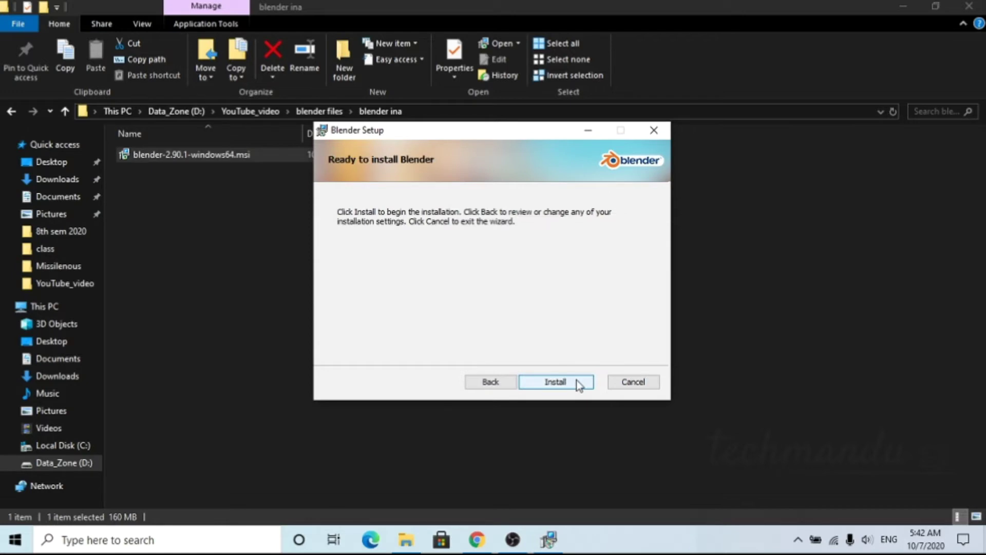
click(579, 383)
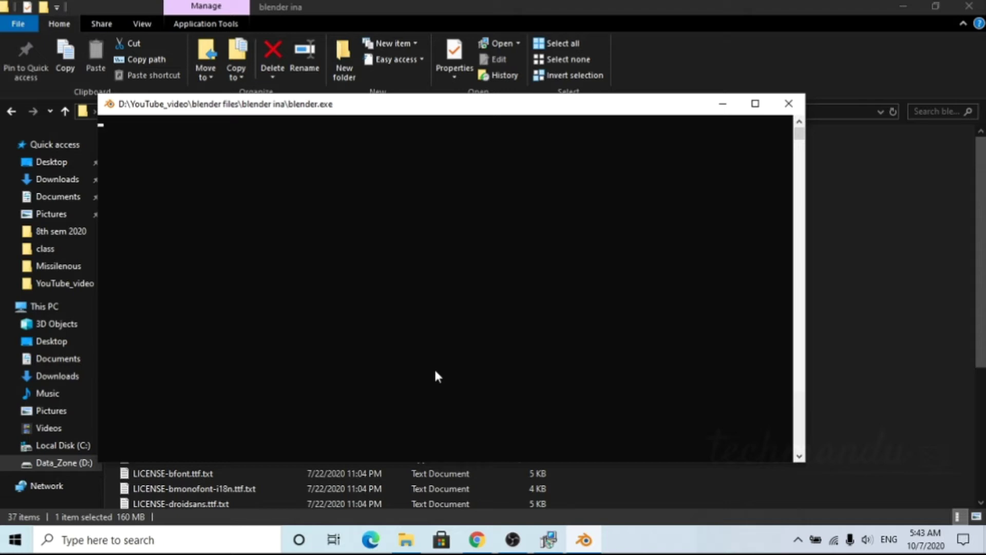
mouse_move(584, 540)
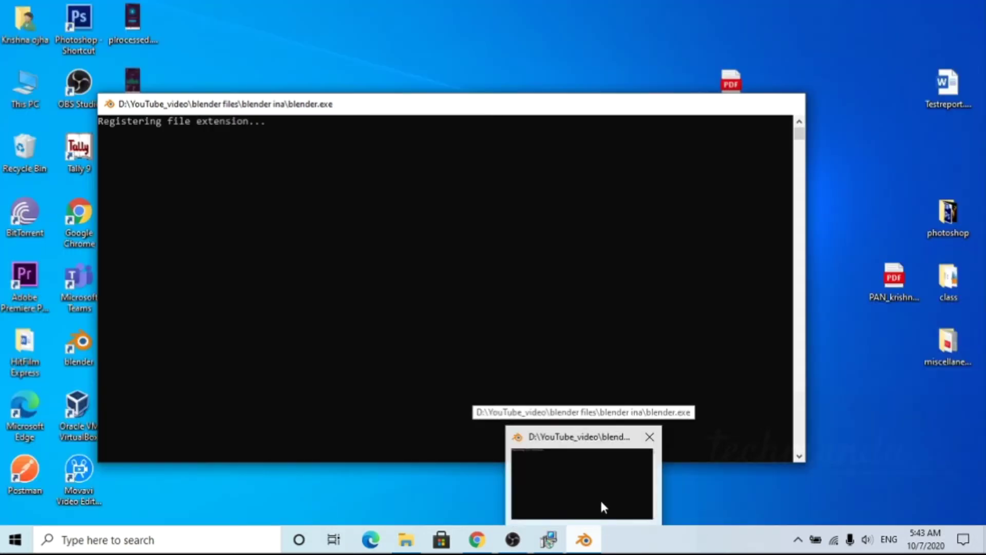
click(602, 504)
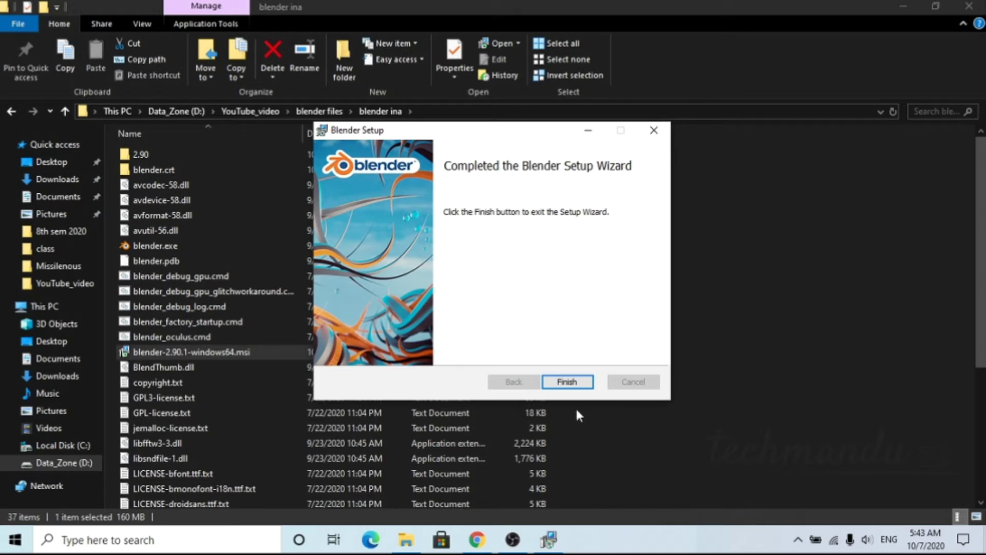
click(569, 384)
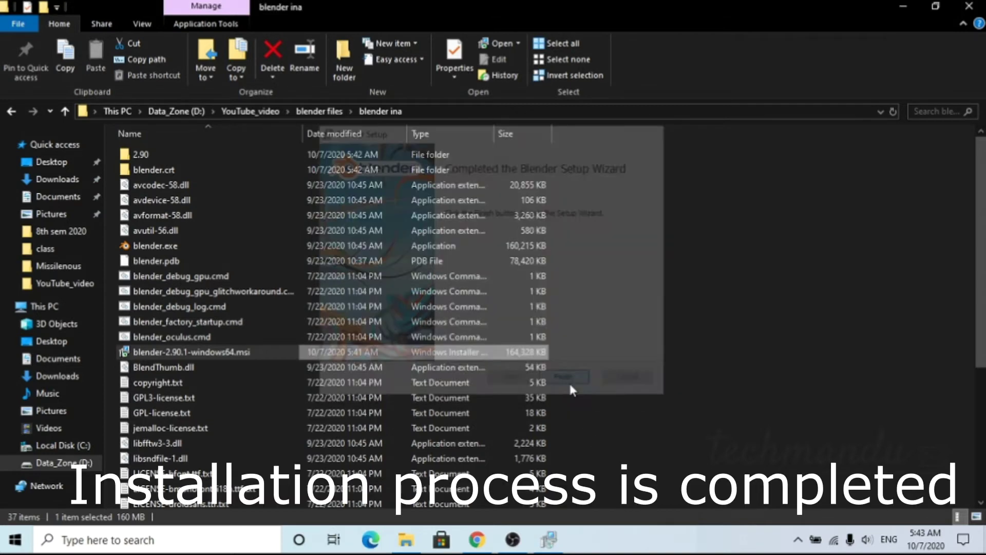
double_click(175, 248)
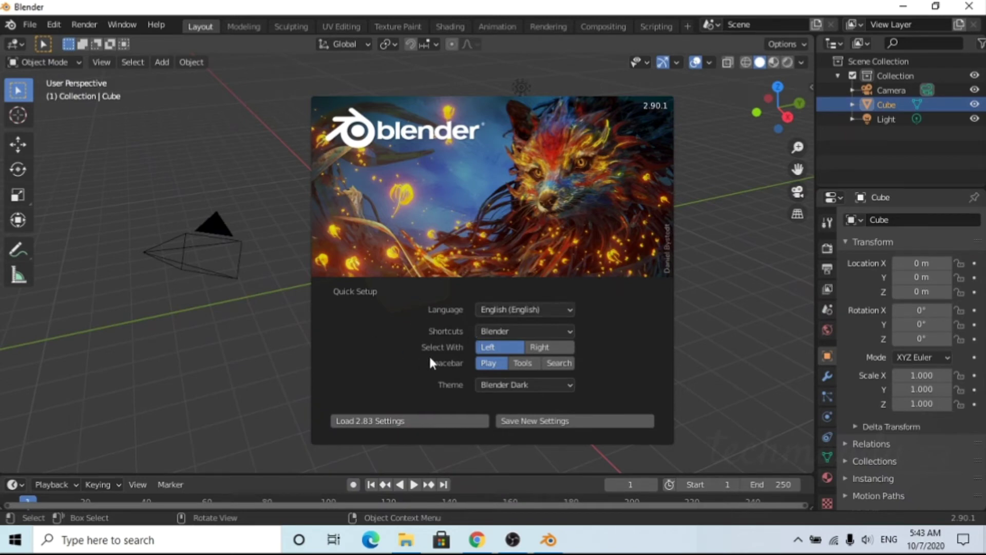
- Dismiss the splash screen, delete the default cube, and add a Text object
click(254, 331)
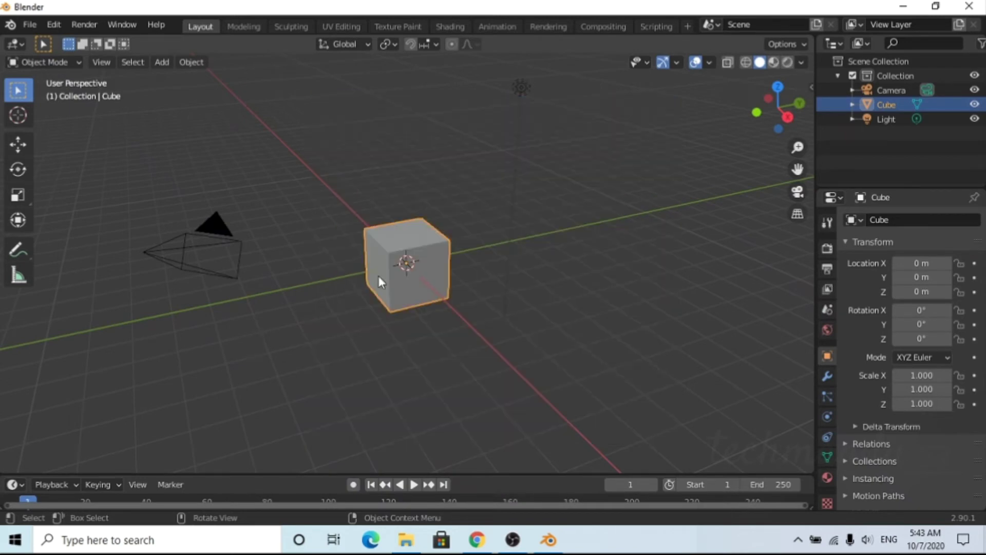
scroll(396, 267, down, 2)
scroll(396, 267, down, 1)
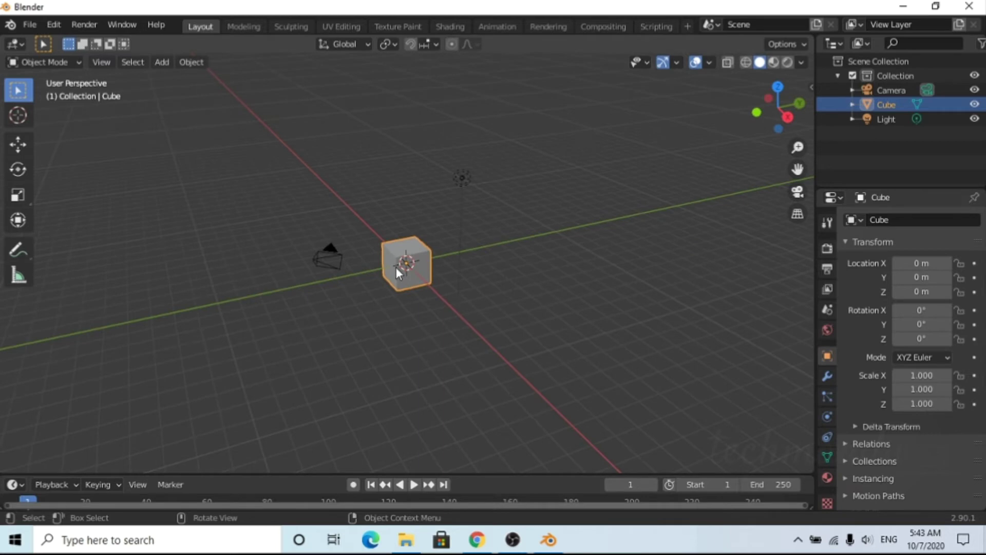
key(KP_Decimal)
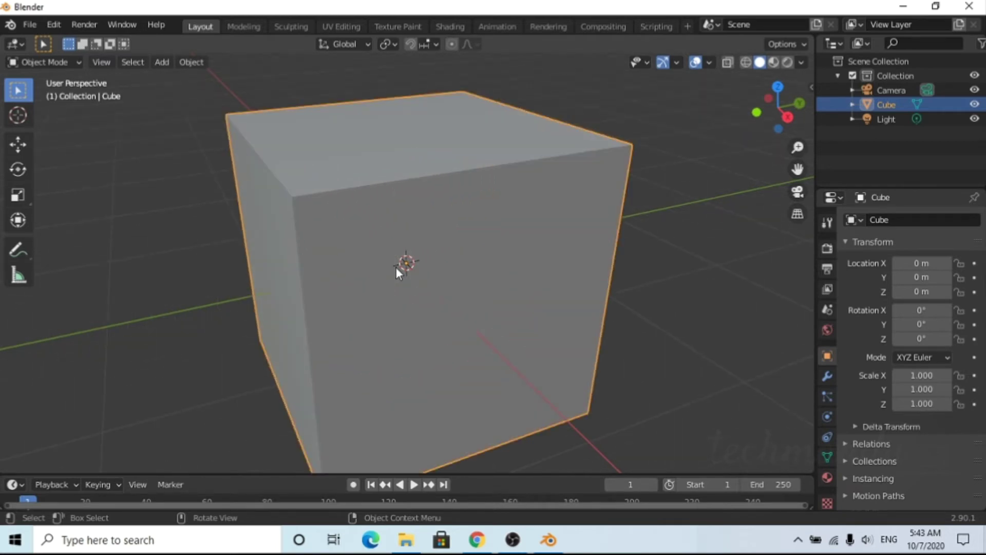
key(x)
click(395, 267)
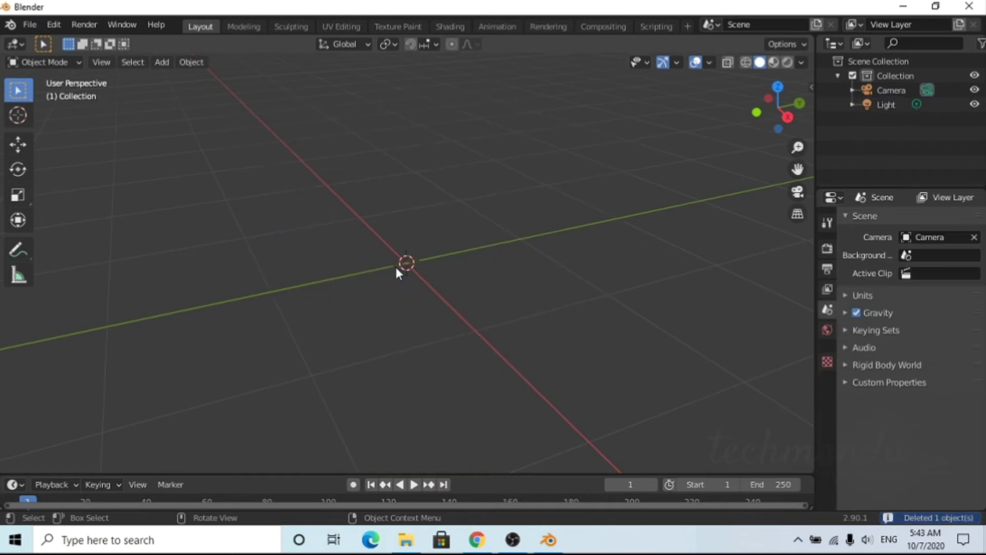
click(163, 64)
click(164, 128)
- Rotate the text object 90° on X so it stands upright
key(r)
key(x)
key(9)
key(0)
key(Return)
middle_drag(465, 282, 553, 245)
- Replace the default wording with the 'Techmandu' name in text edit mode
key(Tab)
text(Techma)
key(Tab)
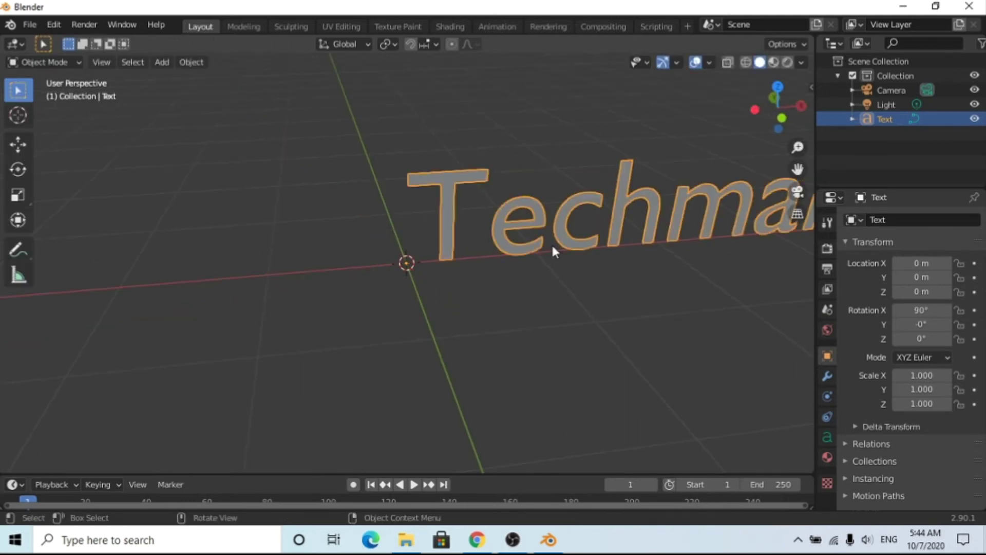
key(Tab)
text(du)
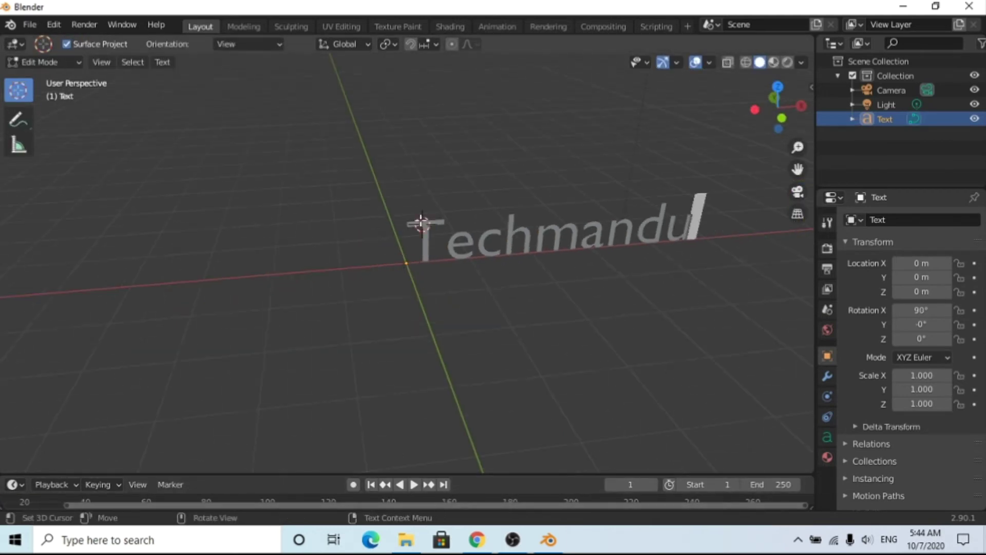
key(Tab)
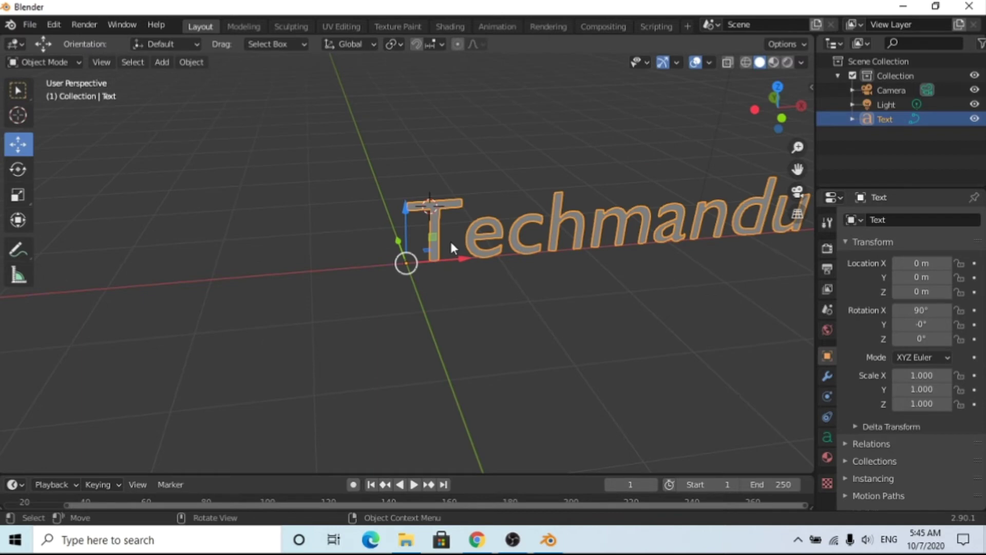
middle_drag(451, 248, 360, 241)
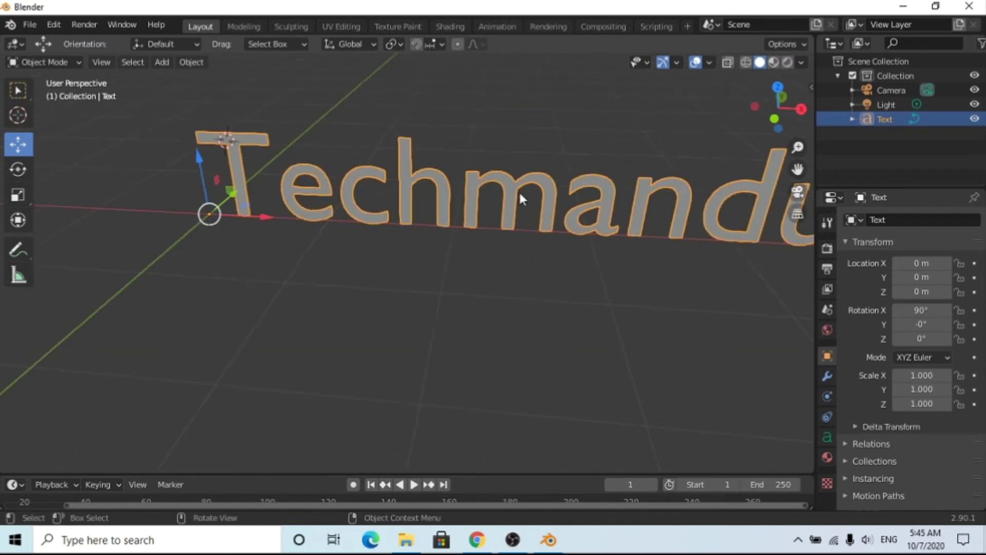
- Make a final edit to the text's wording and switch the viewport to wireframe
key(Tab)
click(827, 437)
scroll(934, 349, down, 5)
scroll(934, 348, down, 5)
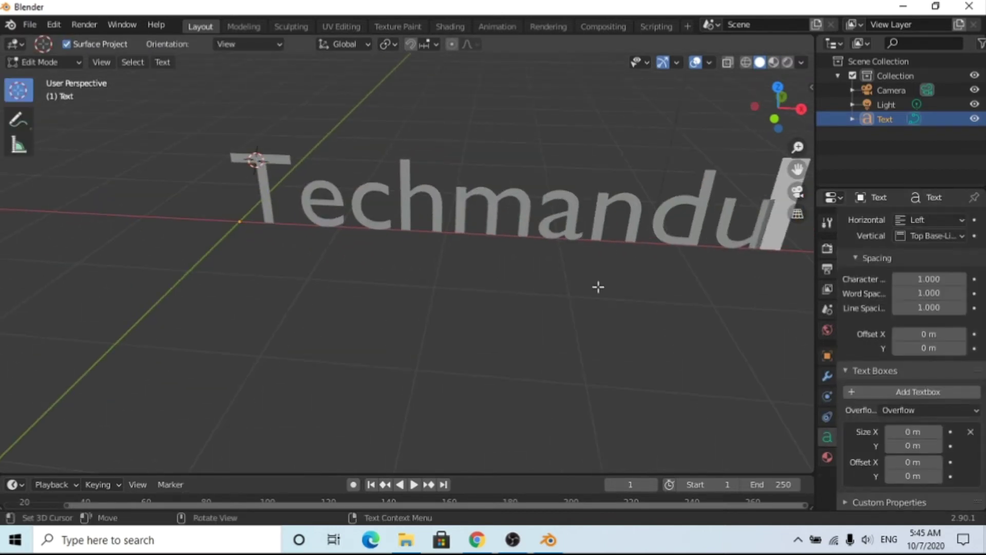
text(z)
key(Tab)
key(z)
key(ctrl+z)
- Add a plane, rotate it upright on X, and move it behind the text
click(297, 78)
key(r)
key(x)
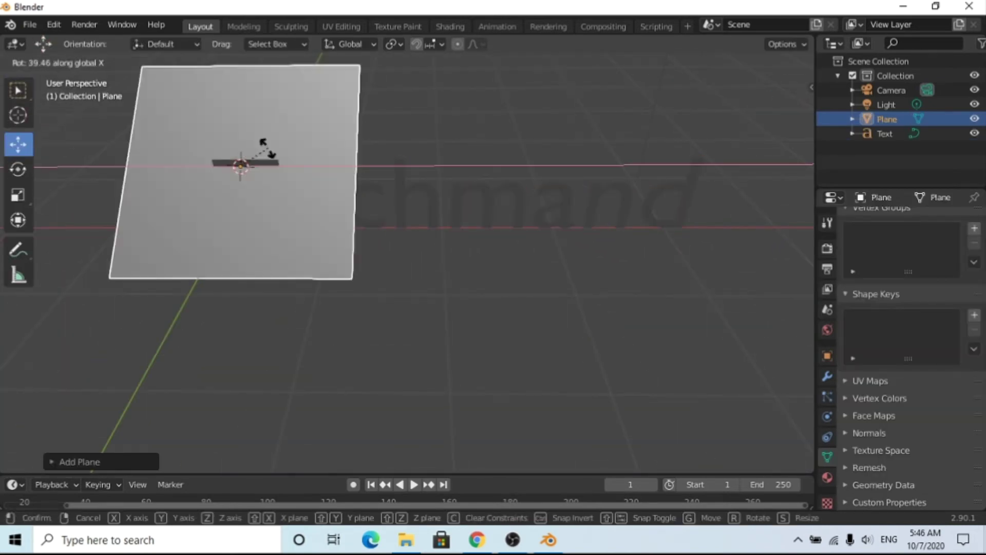
key(g)
key(y)
key(z)
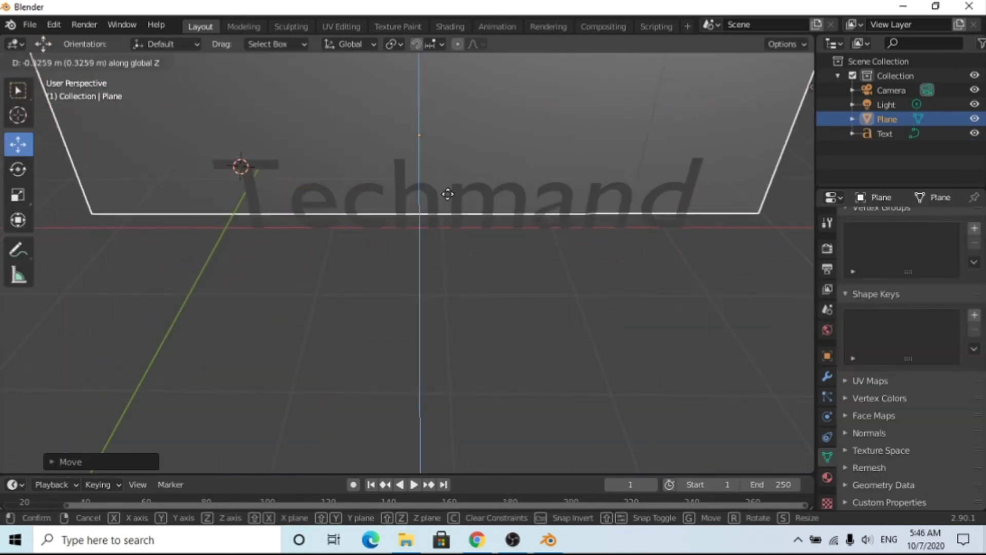
click(458, 228)
key(g)
click(445, 221)
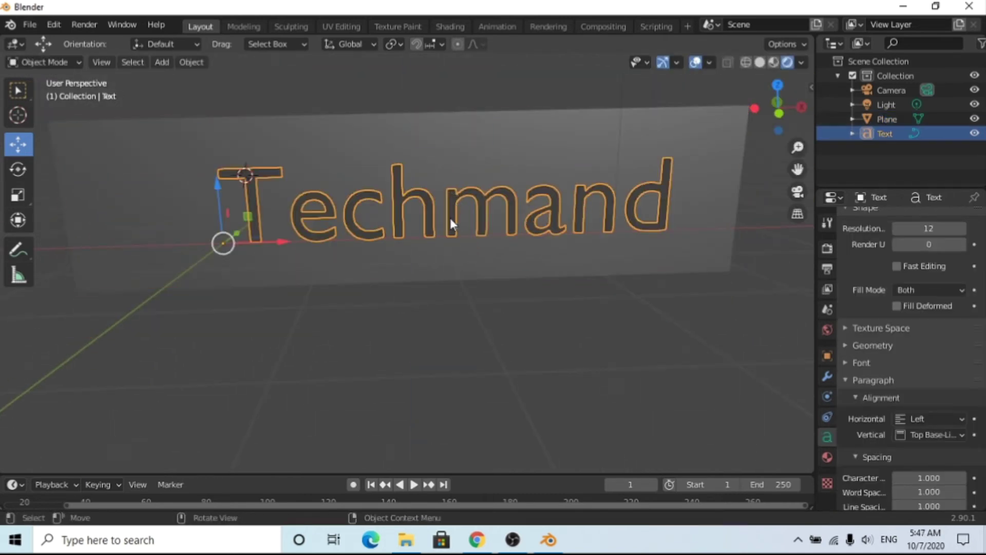
- Give the plane a new yellow material and make the text's surface an Emission shader
click(888, 119)
click(828, 457)
click(902, 279)
click(935, 430)
click(885, 134)
click(935, 369)
click(793, 82)
- Add a Subdivision Surface modifier to the text and adjust its level
middle_drag(449, 219, 425, 278)
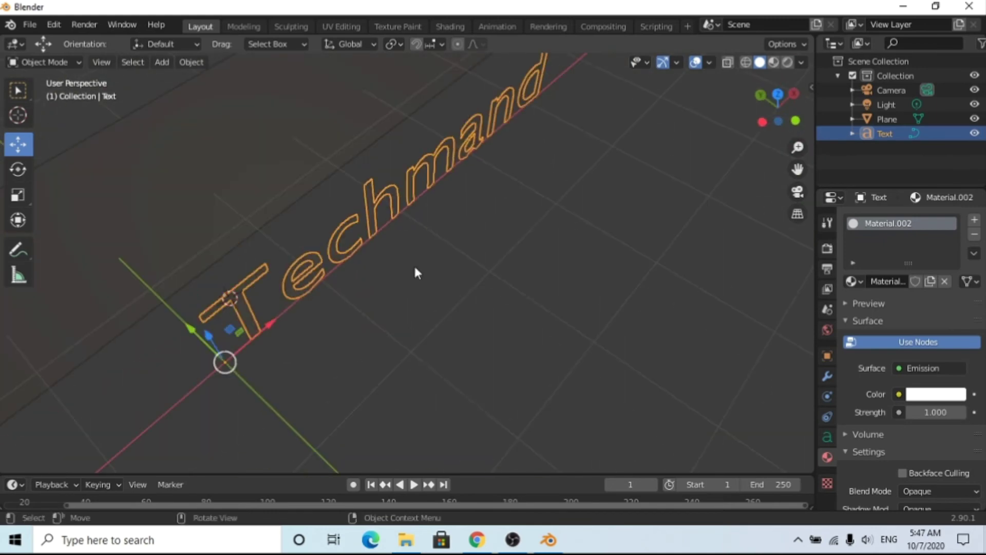
key(Tab)
key(Tab)
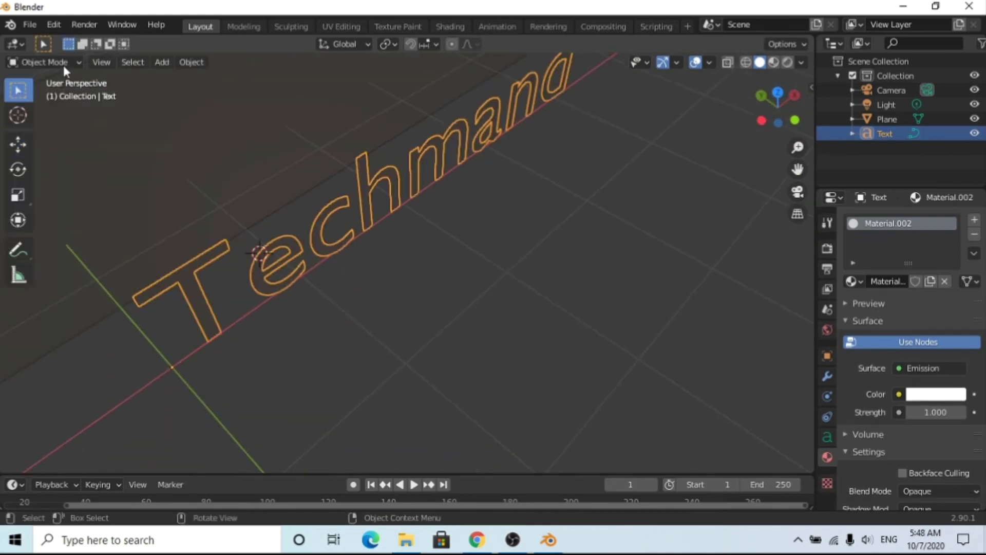
click(827, 377)
click(912, 220)
click(734, 401)
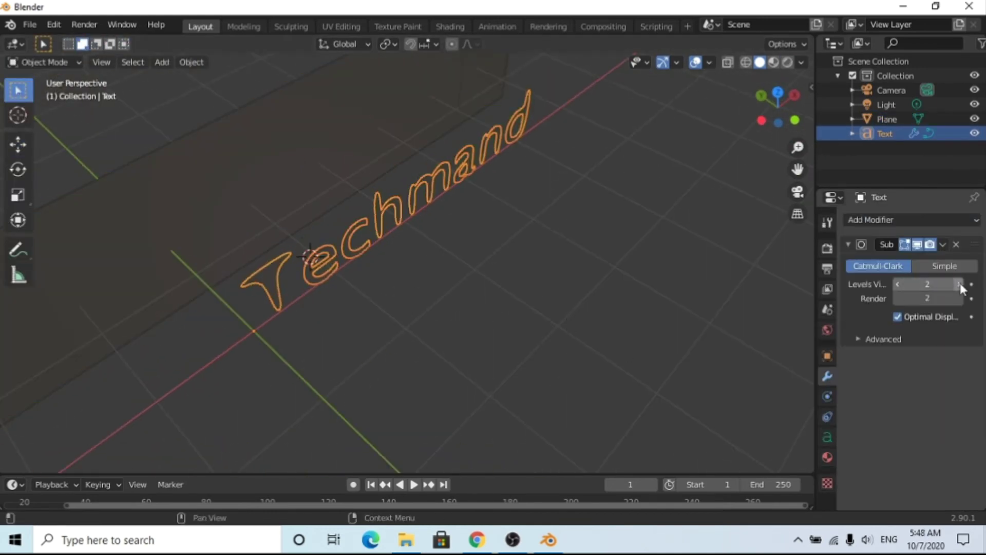
click(960, 283)
- Extrude the text 0.2 m in its geometry settings and preview materials
click(827, 437)
scroll(899, 359, down, 5)
scroll(899, 390, down, 2)
mouse_move(929, 345)
mouse_down()
mouse_move(956, 345)
mouse_move(909, 329)
mouse_up()
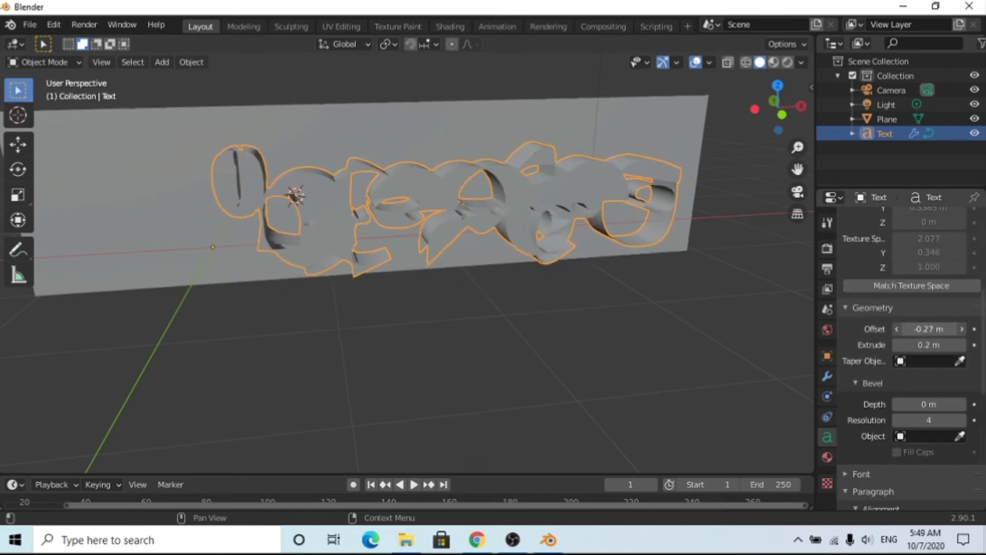
key(Return)
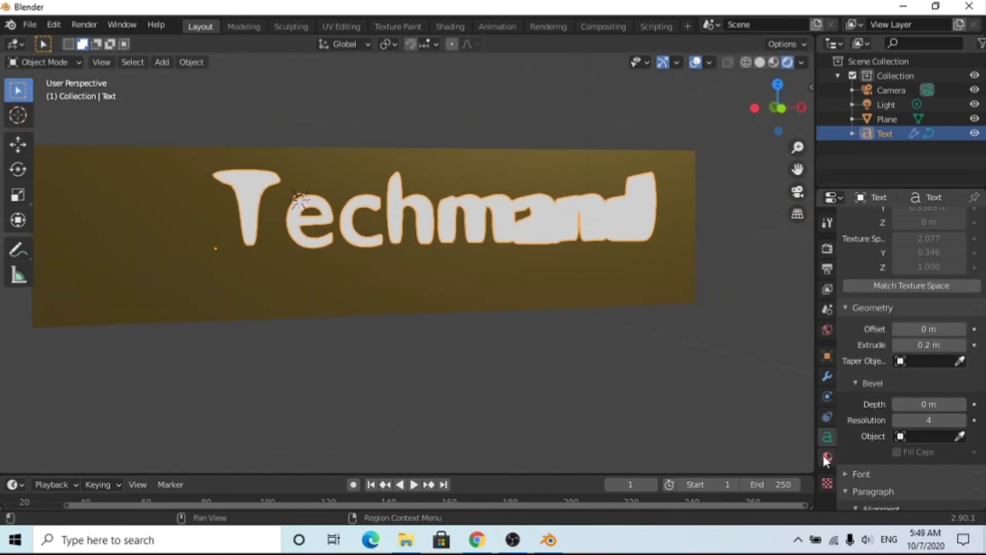
click(827, 457)
click(925, 412)
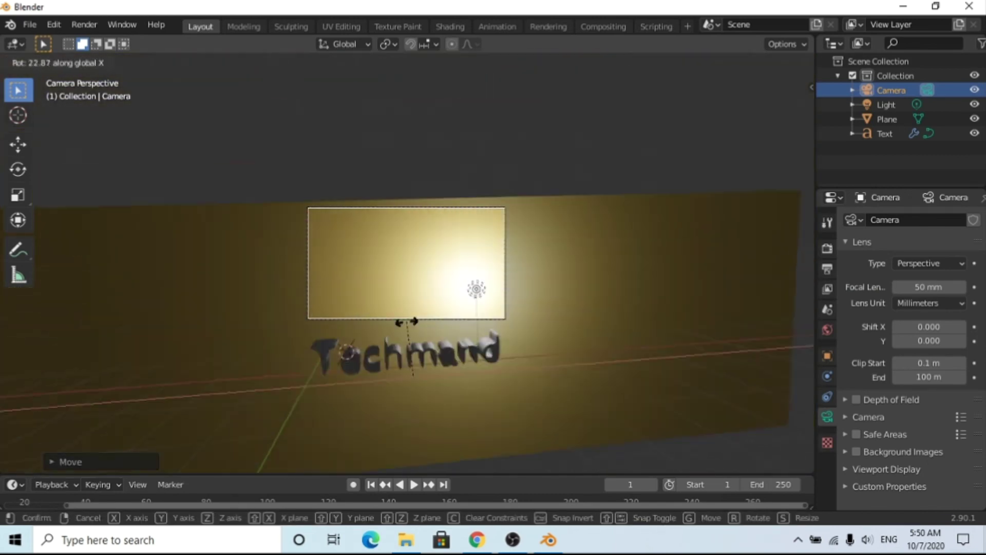
- Move and tilt the camera to frame the text, then show Preferences' Add-ons section
click(409, 303)
scroll(409, 303, up, 3)
key(g)
key(r)
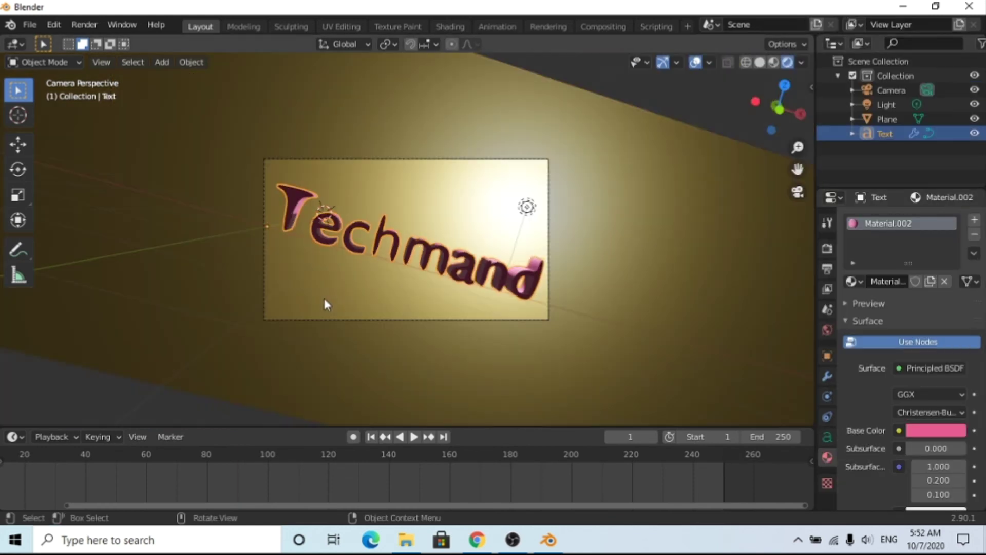
click(163, 63)
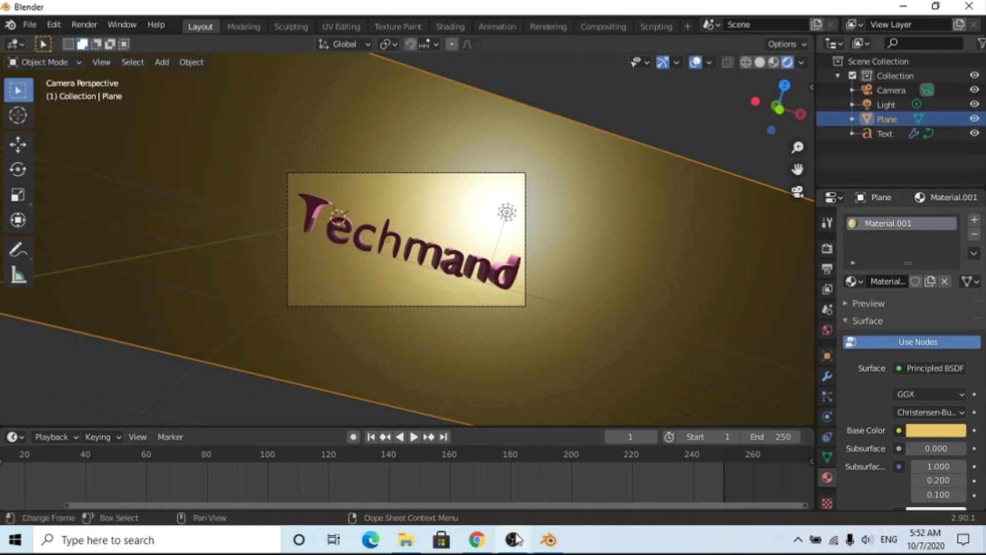
click(62, 195)
- Search the add-ons for 'imag' to enable Images as Planes, then close Preferences
click(416, 94)
text(imag)
click(17, 426)
- Start an Images as Planes import and select the techmandu.png logo in the file browser
click(464, 51)
click(161, 59)
click(287, 266)
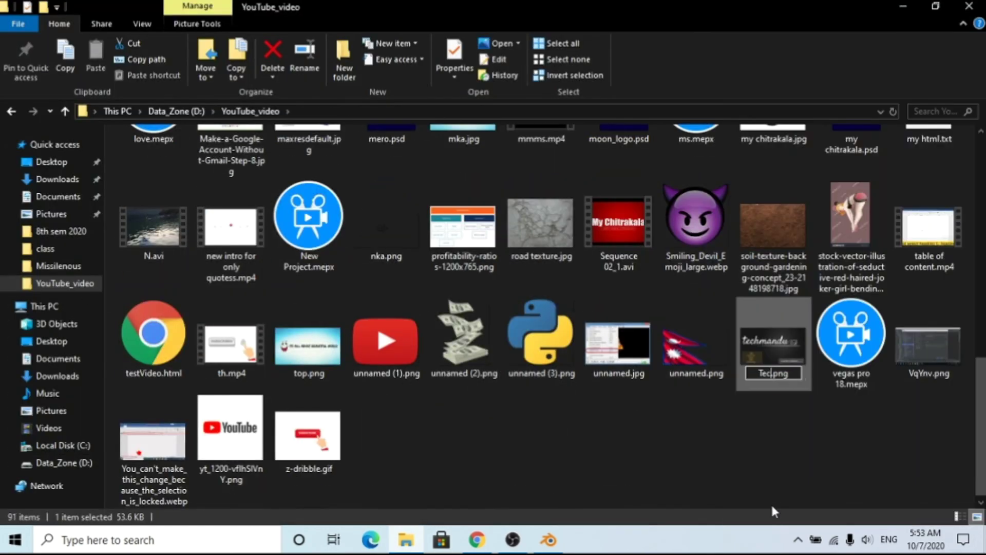
text(hmandu)
key(Return)
scroll(689, 316, down, 3)
scroll(409, 330, down, 10)
scroll(409, 396, up, 2)
scroll(434, 231, up, 5)
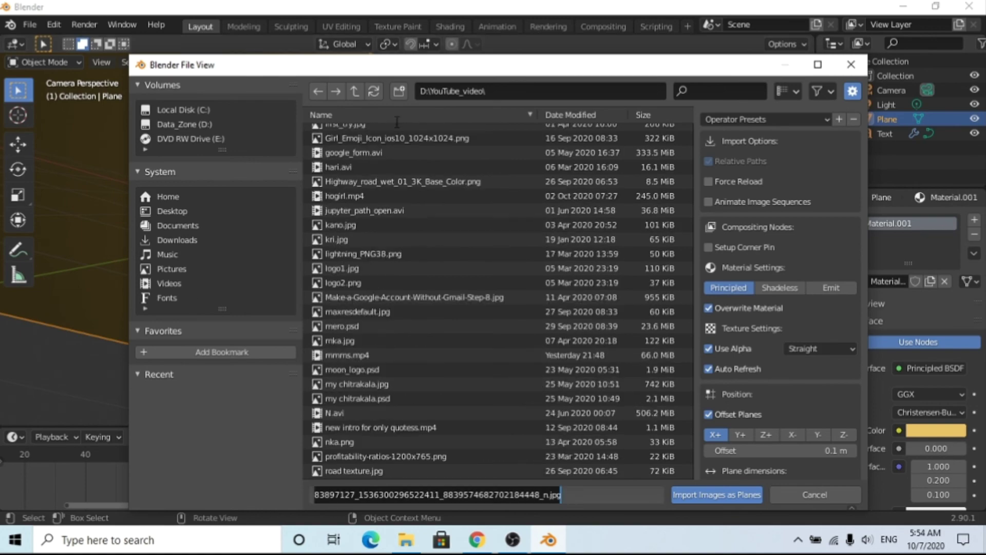
click(719, 91)
text(te)
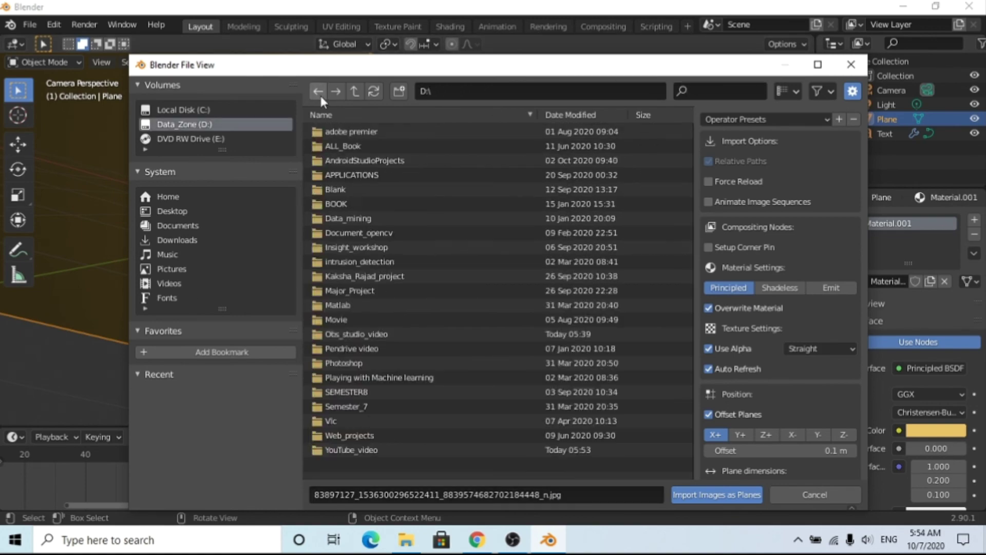
click(396, 374)
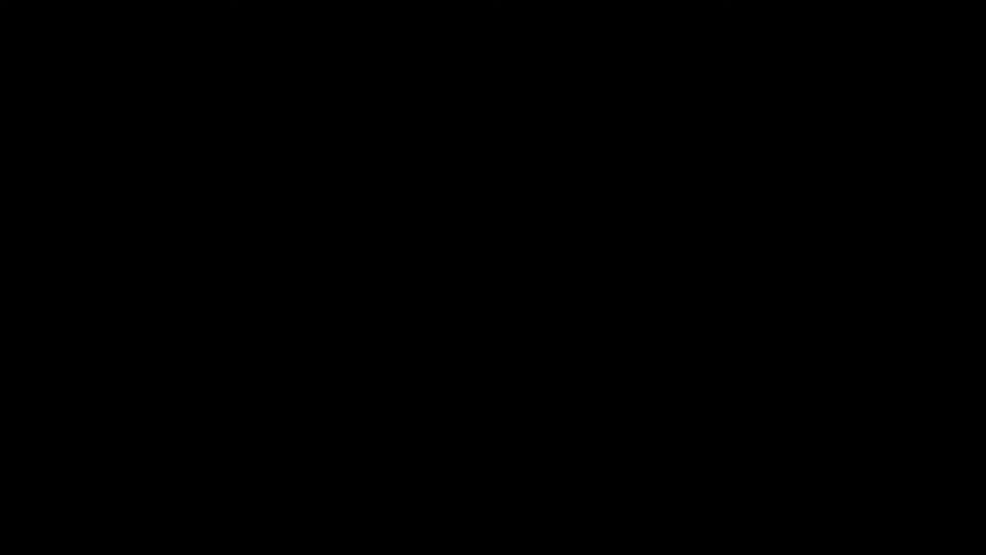